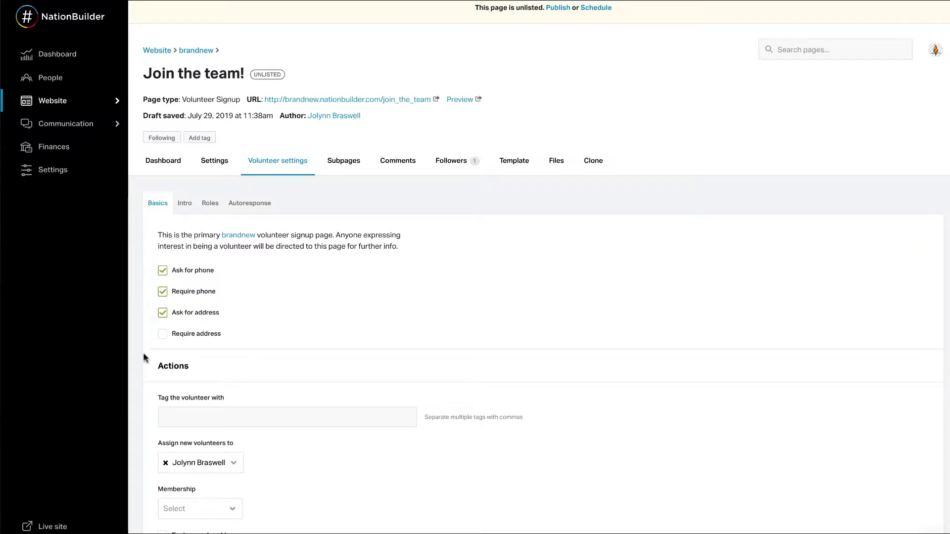
- Assign new volunteers to the first point person offered in the volunteer settings
scroll(147, 401, "down", 3)
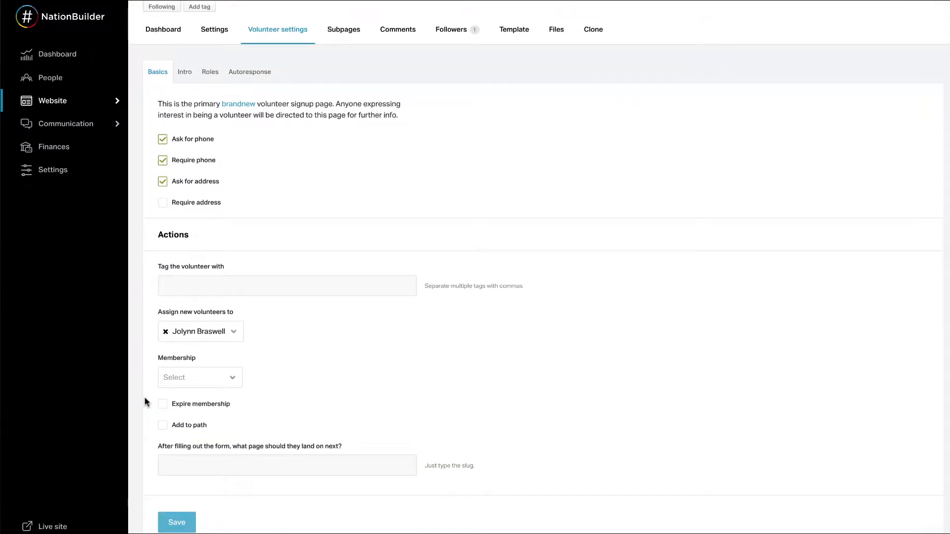
left_click(235, 334)
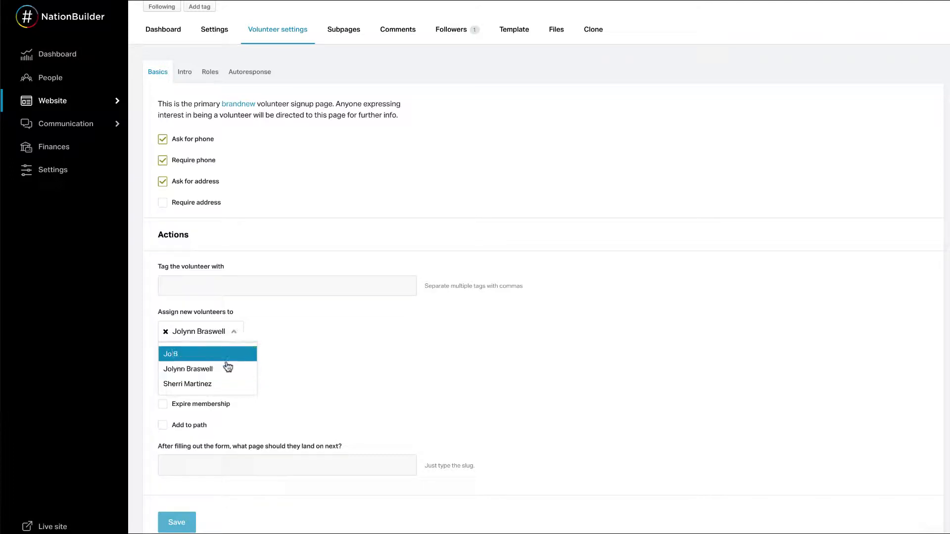
left_click(227, 354)
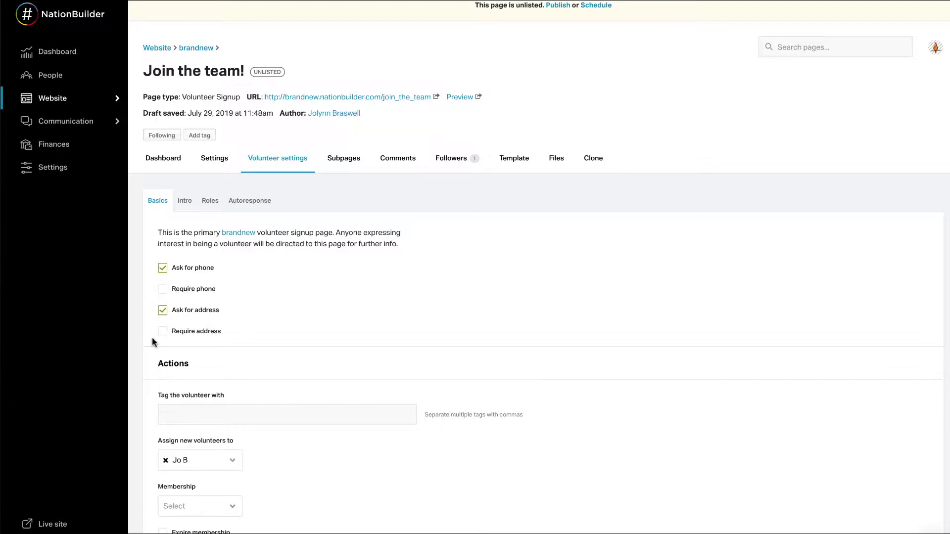
- Set the tag for people who volunteer to "March 2019 Volunteer Signup"
scroll(154, 341, "down", 3)
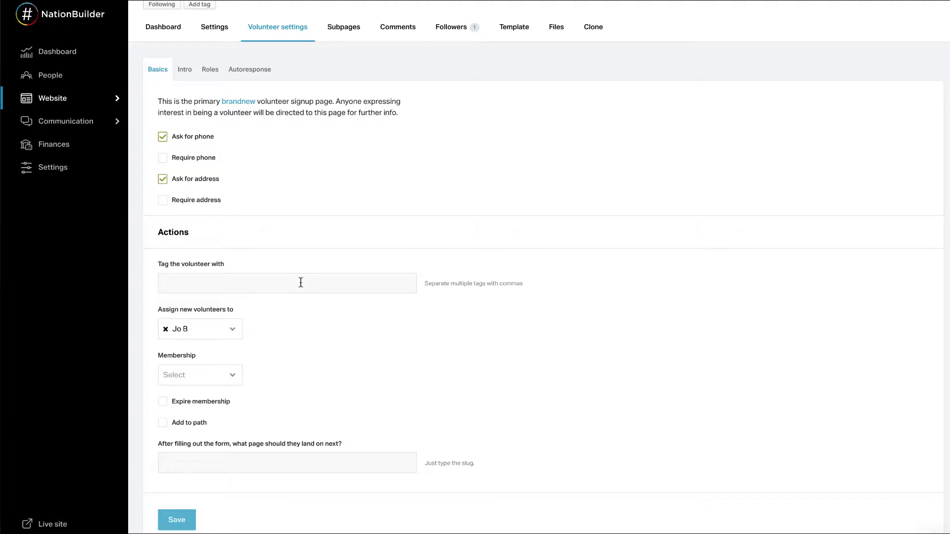
left_click(300, 282)
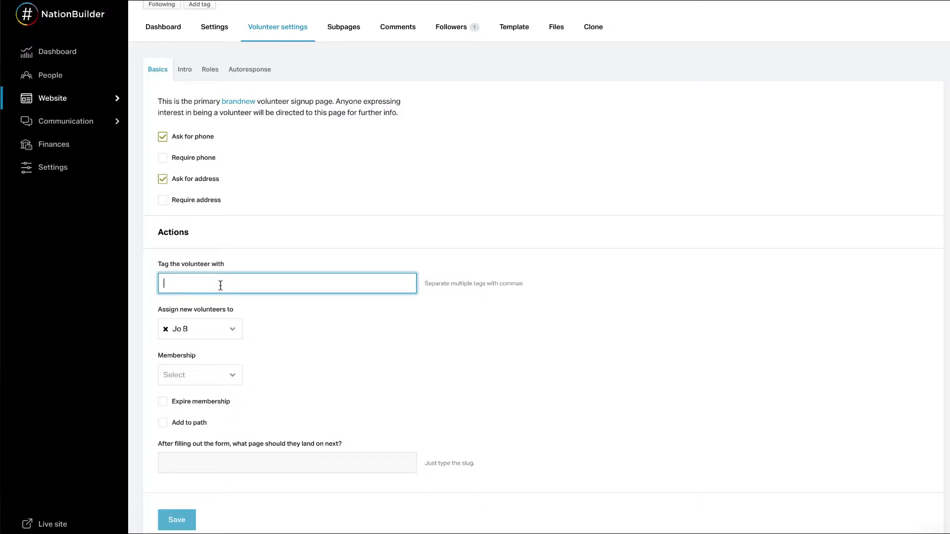
type("March 2019 Volunteer Signup")
left_click_drag(160, 287, 185, 281)
left_click(271, 350)
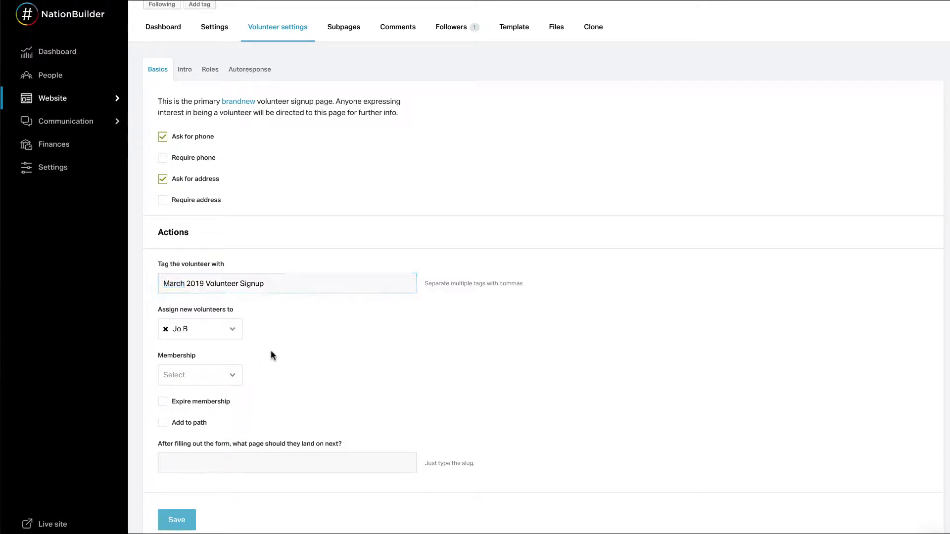
- Enable adding volunteers to a path and choose the Volunteer path
left_click(163, 423)
scroll(222, 428, "down", 4)
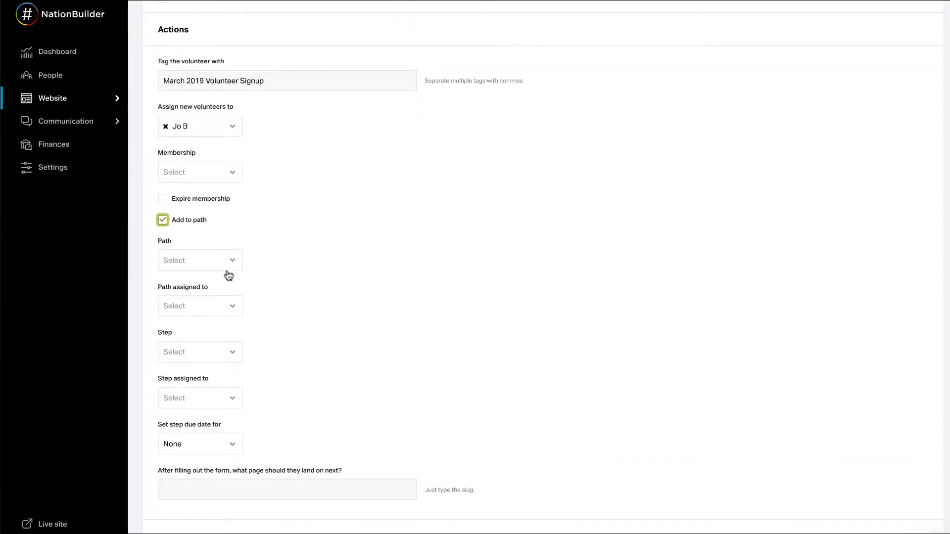
left_click(227, 260)
scroll(231, 365, "down", 1)
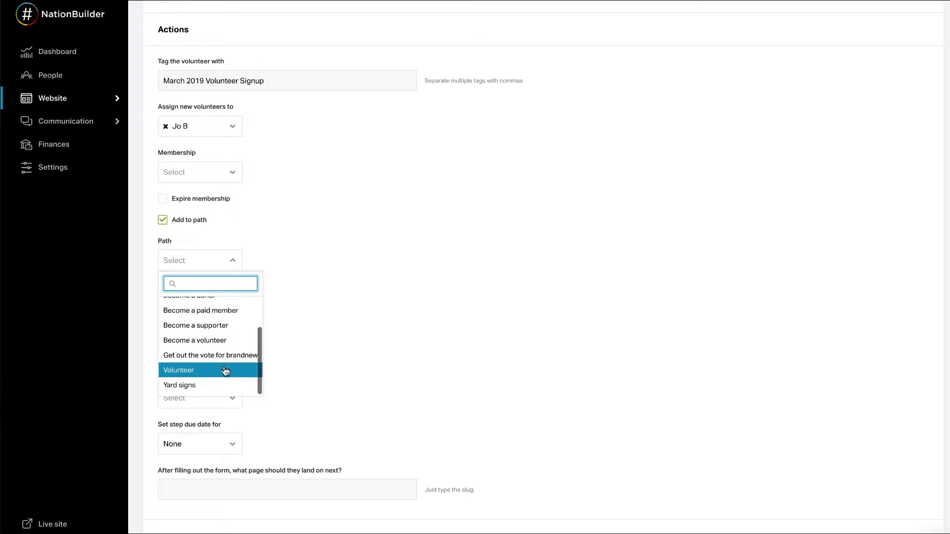
left_click(224, 370)
- Set the landing page shown after the form is filled out to the slug "calendar"
scroll(299, 361, "down", 1)
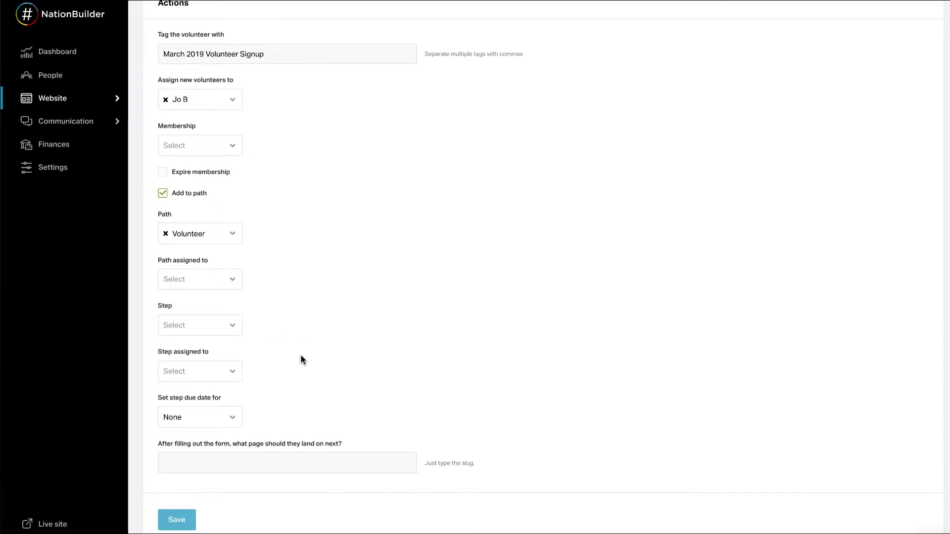
left_click(184, 461)
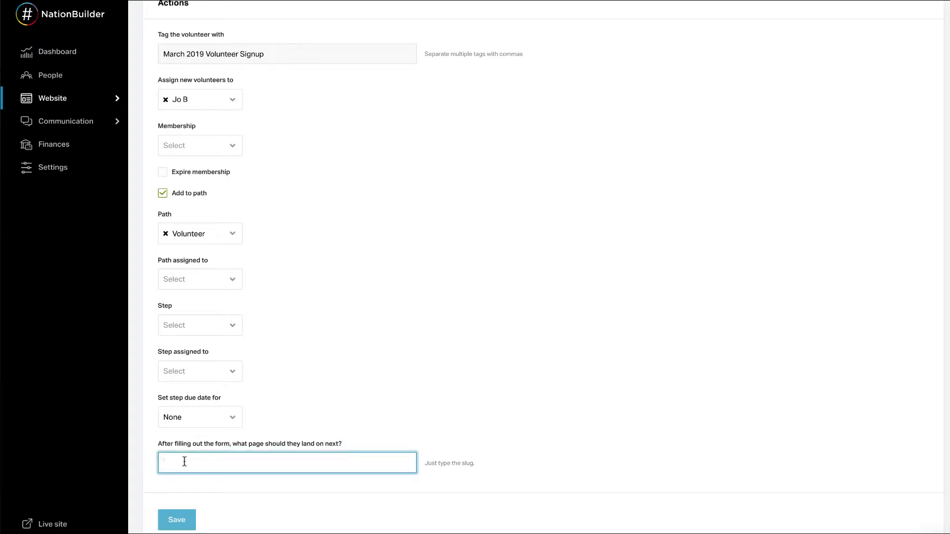
type("calendar")
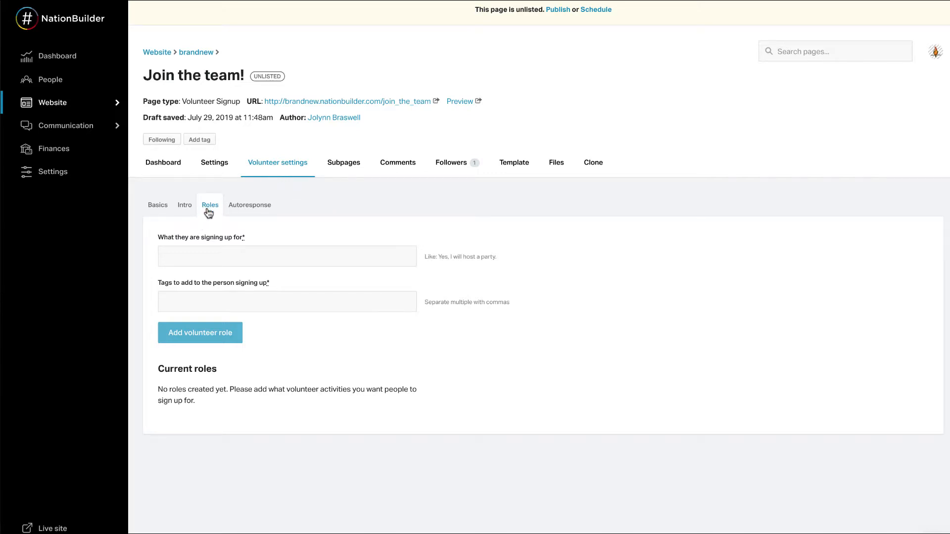
- Add the volunteer role "Yes, I will host a party." with the tag "party host volunteer"
left_click(192, 261)
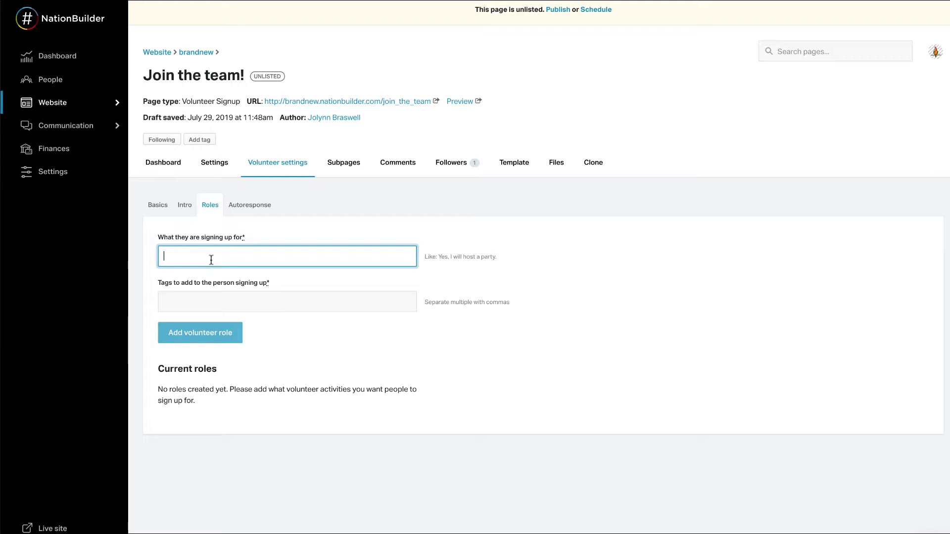
type("Yes, I will host a party.")
left_click(215, 304)
type("pa")
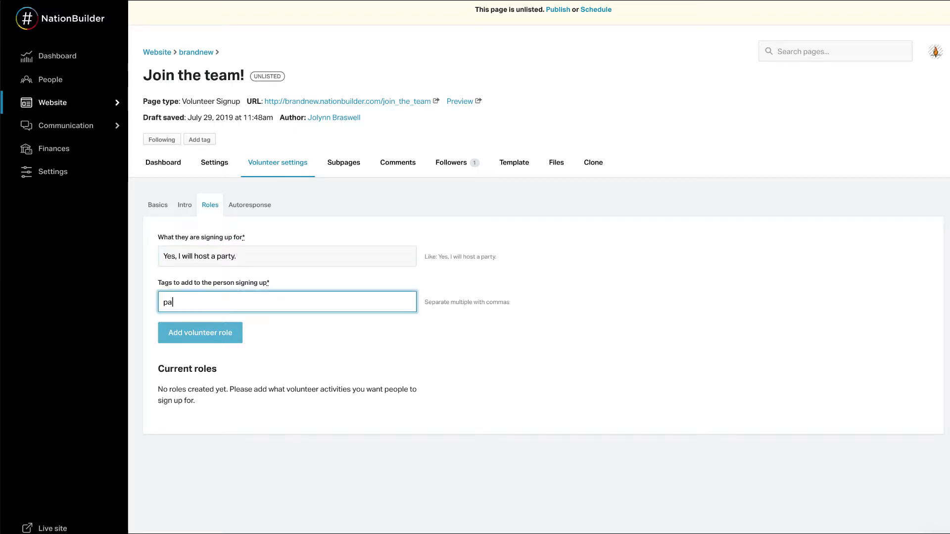
type("rty host vo")
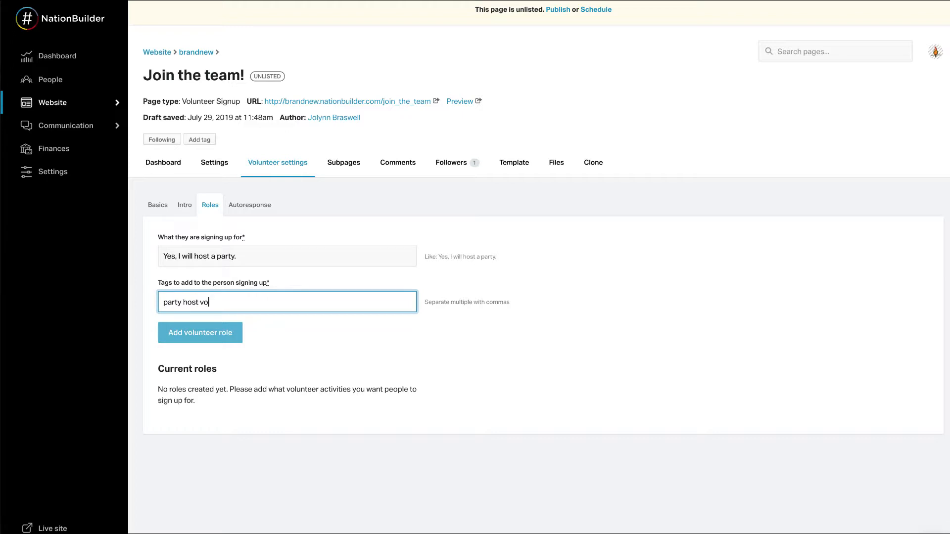
type("lunteer")
left_click(262, 340)
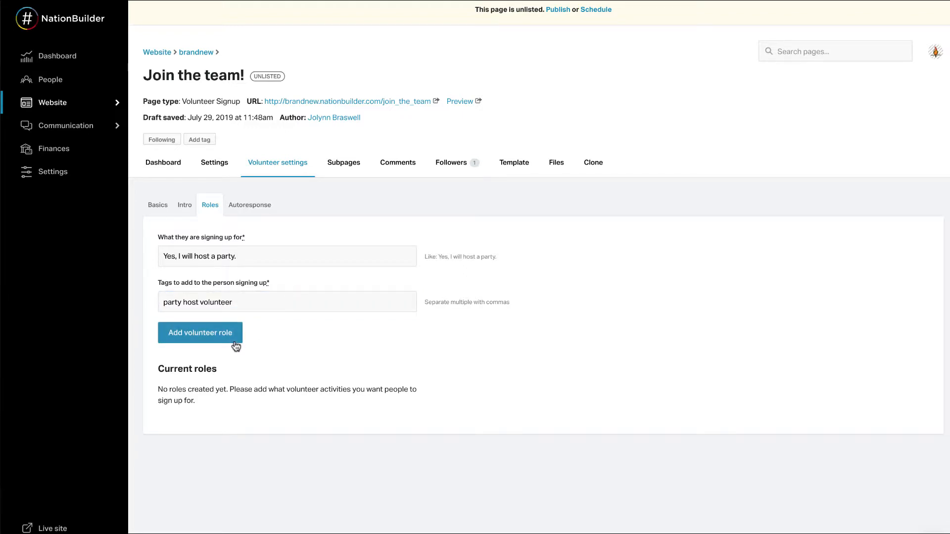
left_click(243, 301)
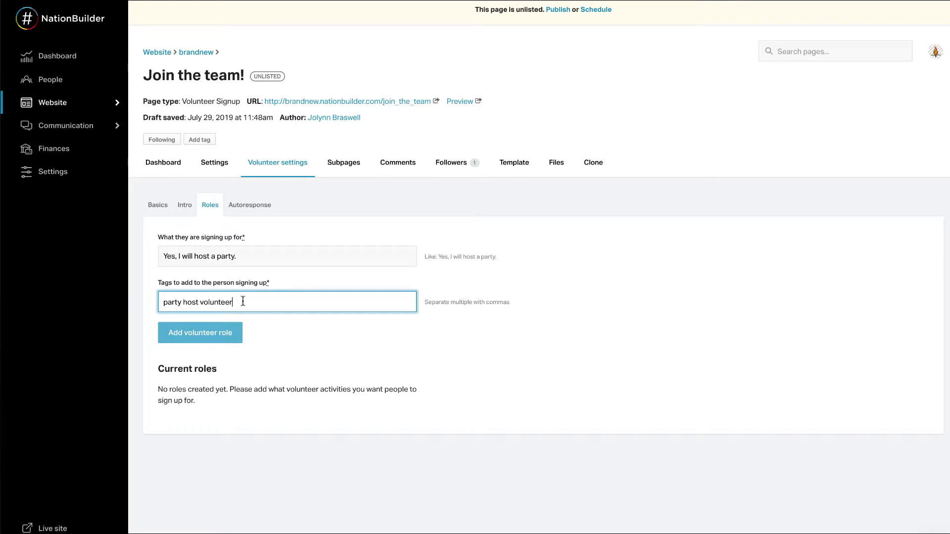
type(",")
left_click(234, 341)
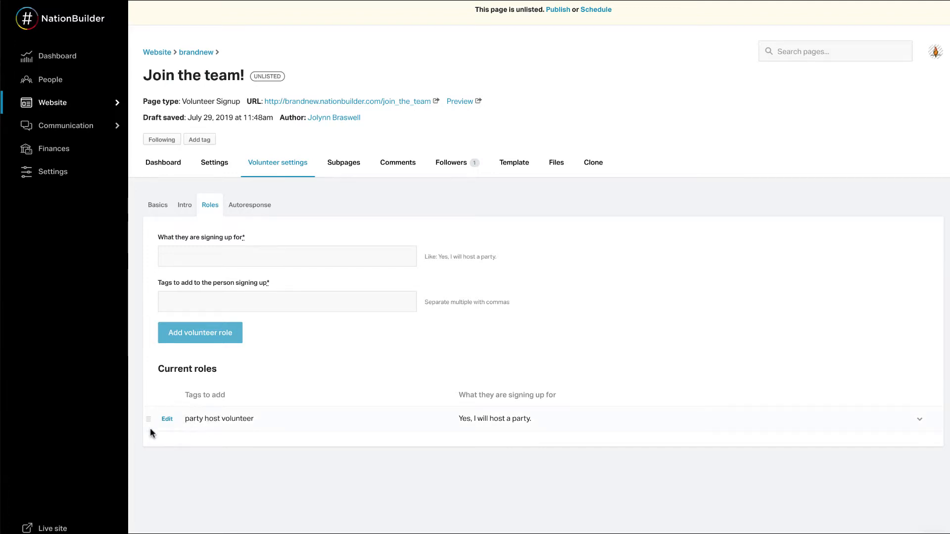
mouse_move(149, 419)
left_mouse_down()
mouse_move(148, 447)
mouse_move(153, 415)
left_mouse_up()
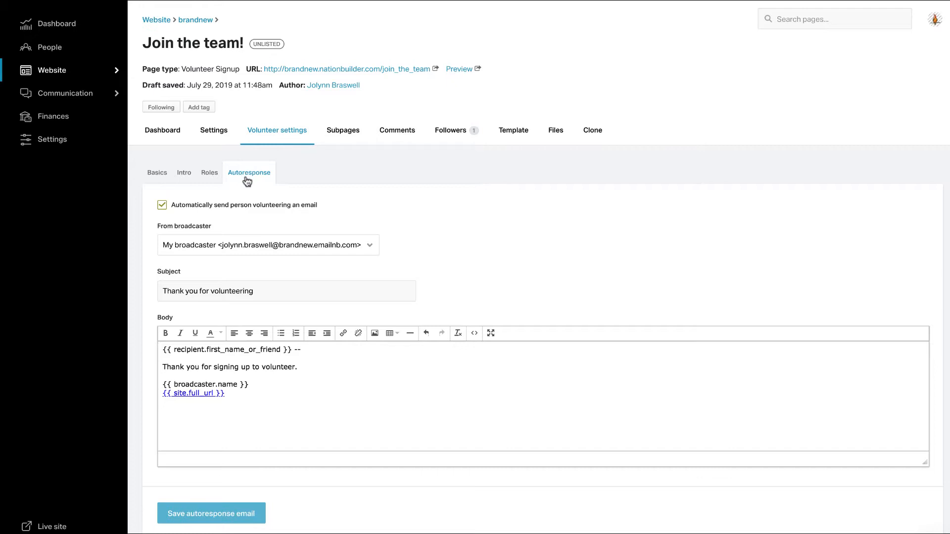
- Keep the automatic volunteer email enabled and add a sentence to its body saying the volunteer coordinator will reach out soon
left_click(162, 207)
left_click(161, 208)
left_click(322, 364)
type("Our volunteer coordinator, Jolynn, will reach out to you soon!")
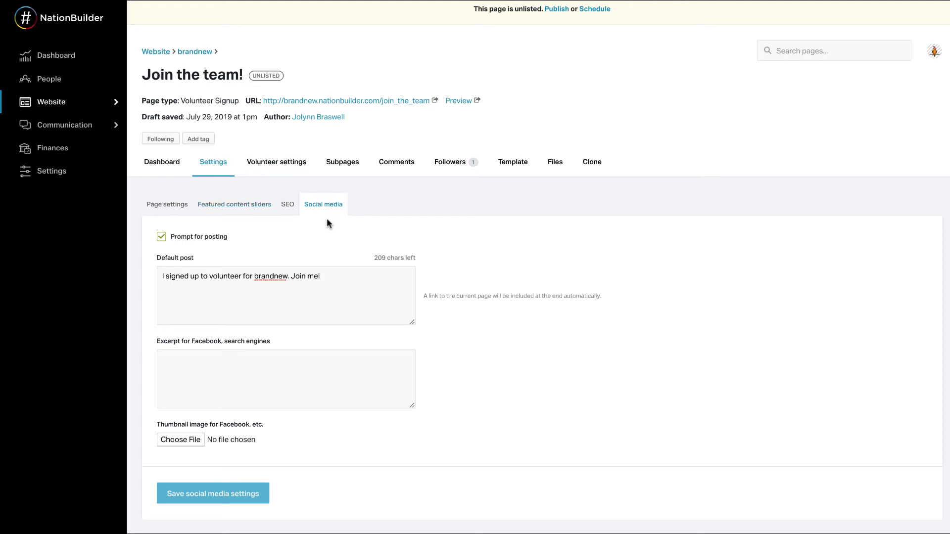
- Keep the social media posting prompt on and add "They're passionate about getting all Americans free college education and I am too!" to the default post
left_click(162, 237)
left_click(161, 237)
left_click(288, 306)
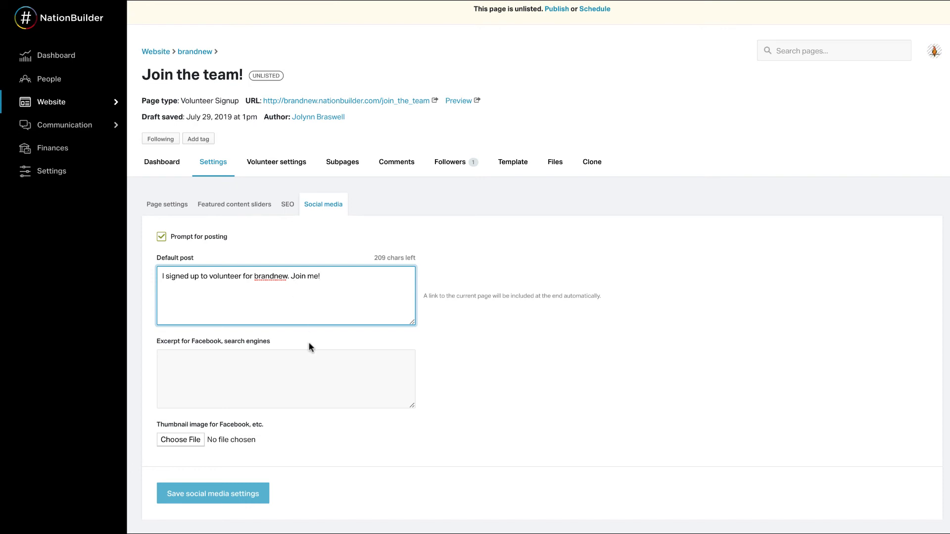
type("They're passionate about getting all Americans free college education and I am too!")
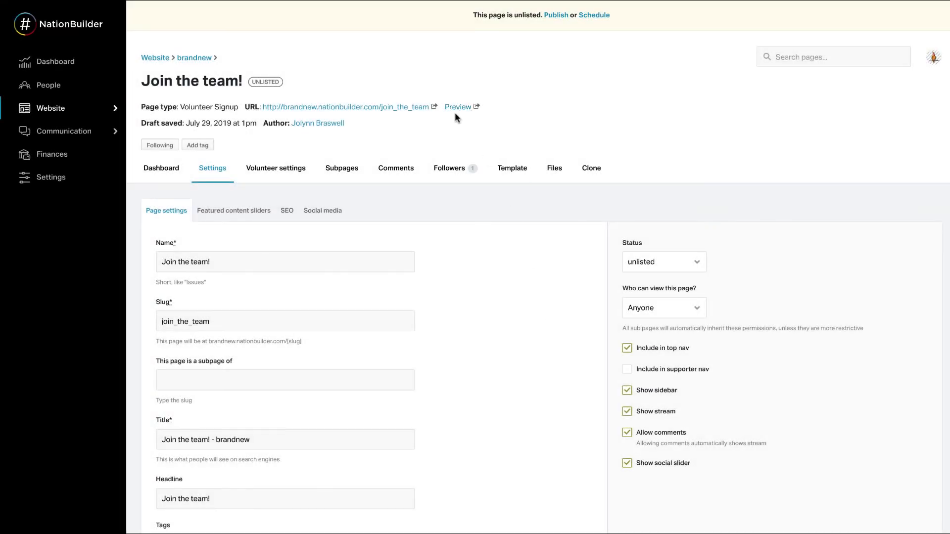
- Preview the volunteer signup page and open the choices for its status in the page settings
left_click(456, 109)
left_click(652, 261)
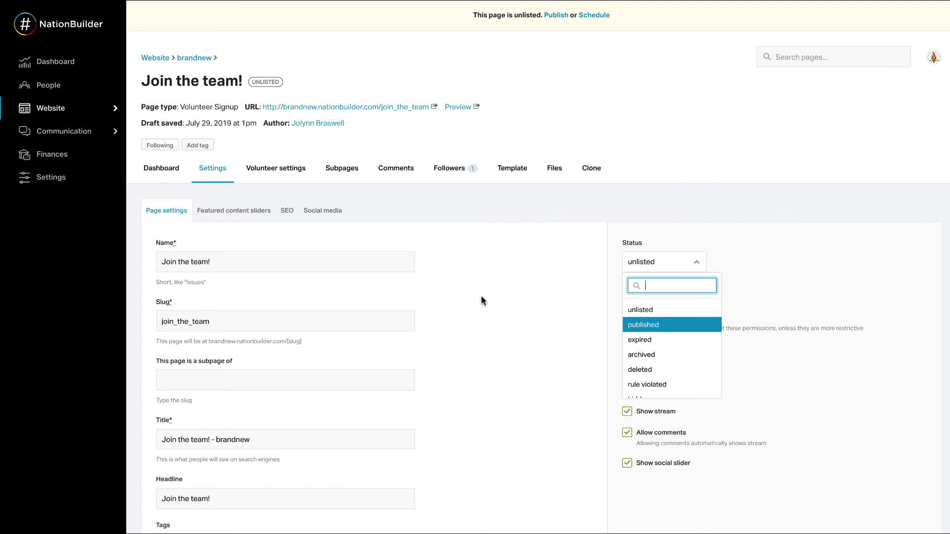